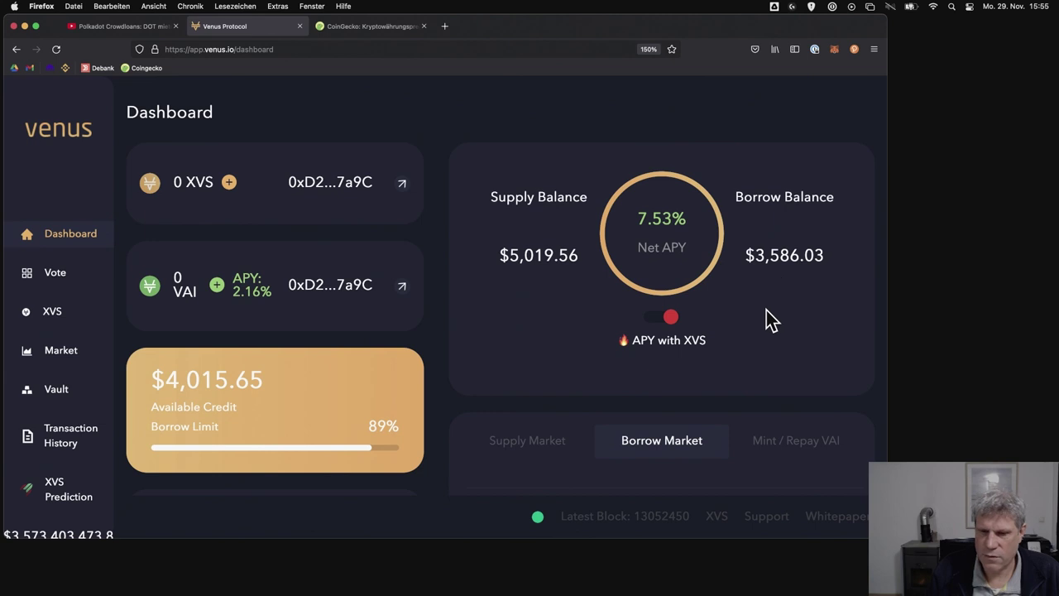
Review the available credit and the borrowed DOT position on the Venus dashboard.
scroll(766, 311, "down", 3)
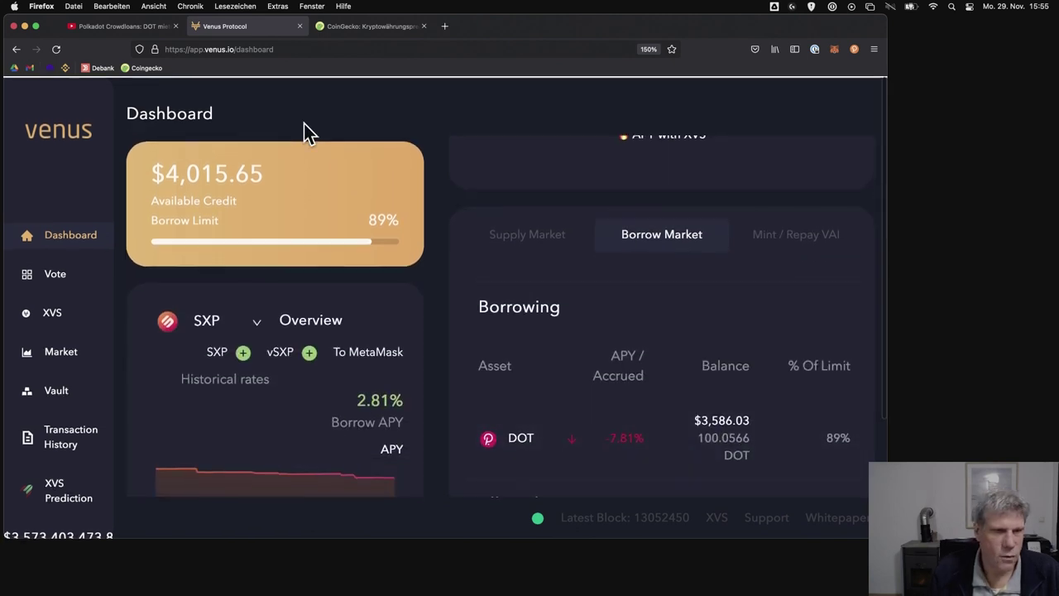
scroll(303, 132, "up", 3)
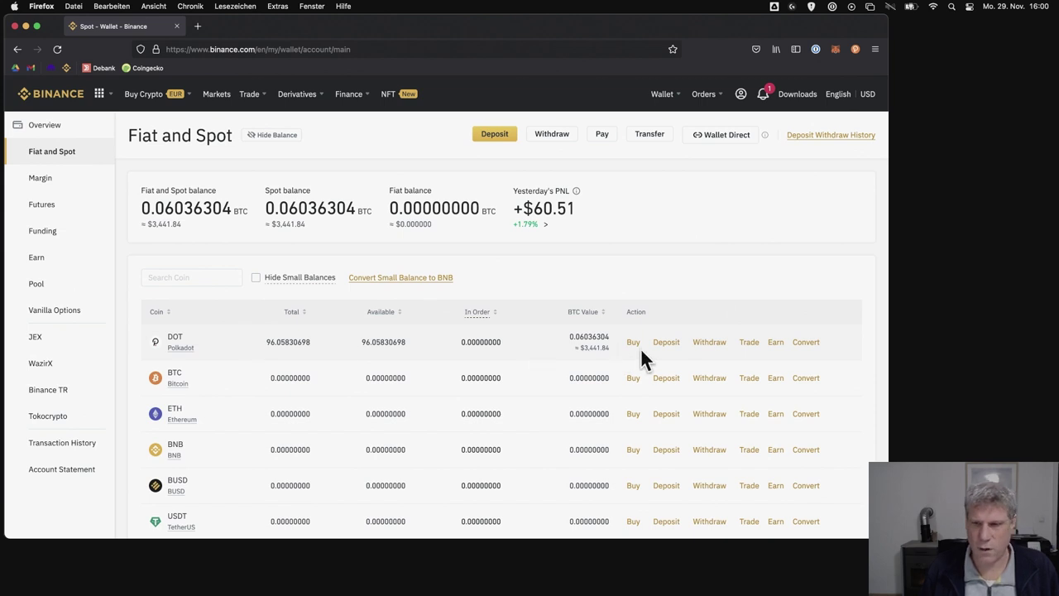
Start a DOT withdrawal from the Binance spot wallet and select DOT (Polkadot) as the withdrawal network.
left_click(706, 344)
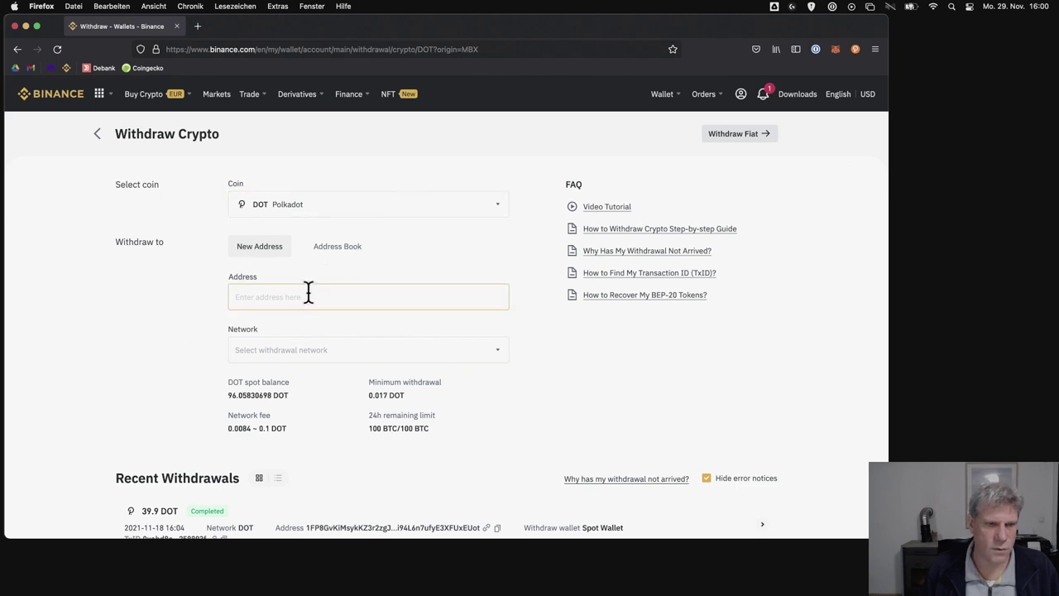
left_click(307, 349)
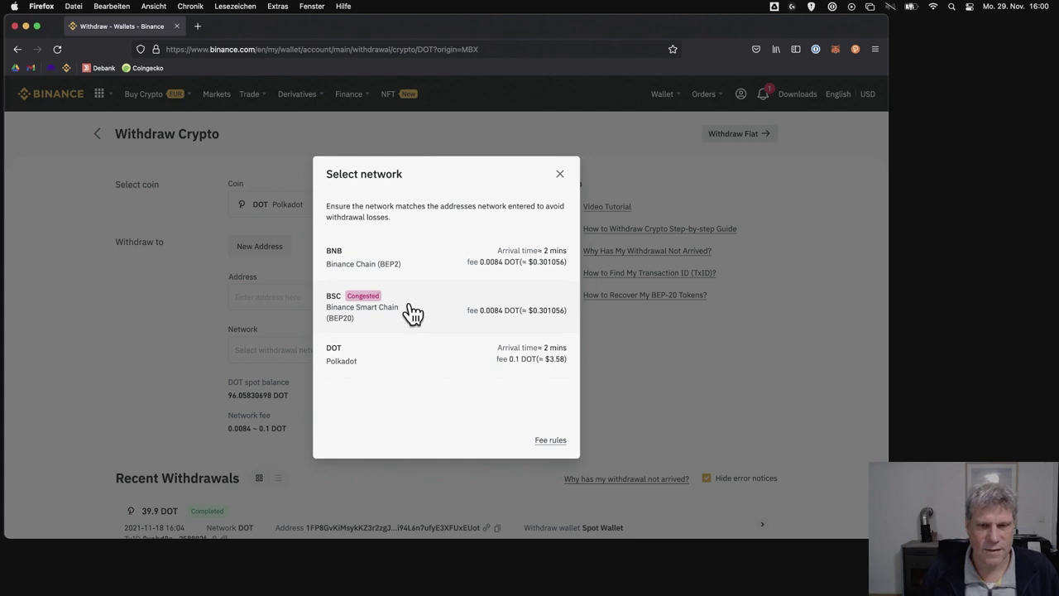
left_click(385, 360)
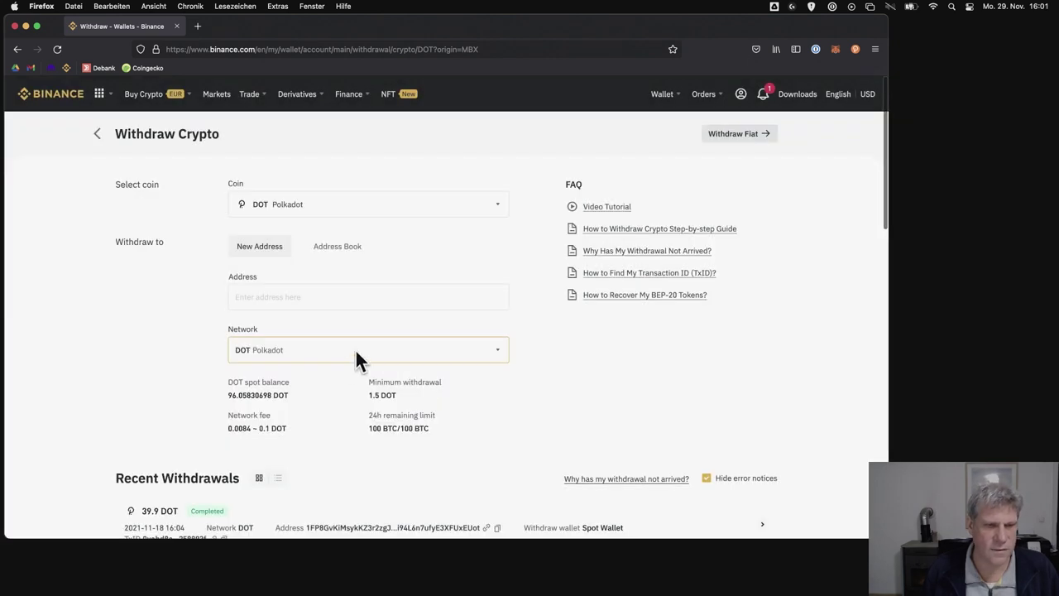
left_click(397, 295)
left_click(604, 357)
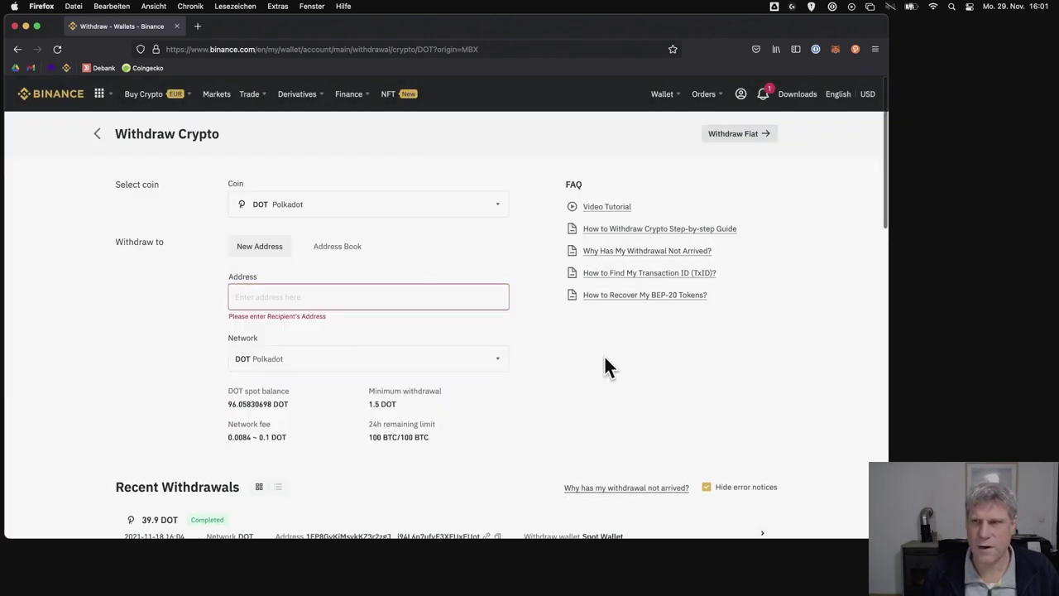
Check in the Polkadot wallet extension which chain the Main Account is assigned to, keeping Polkadot Relay Chain.
left_click(834, 53)
left_click(855, 50)
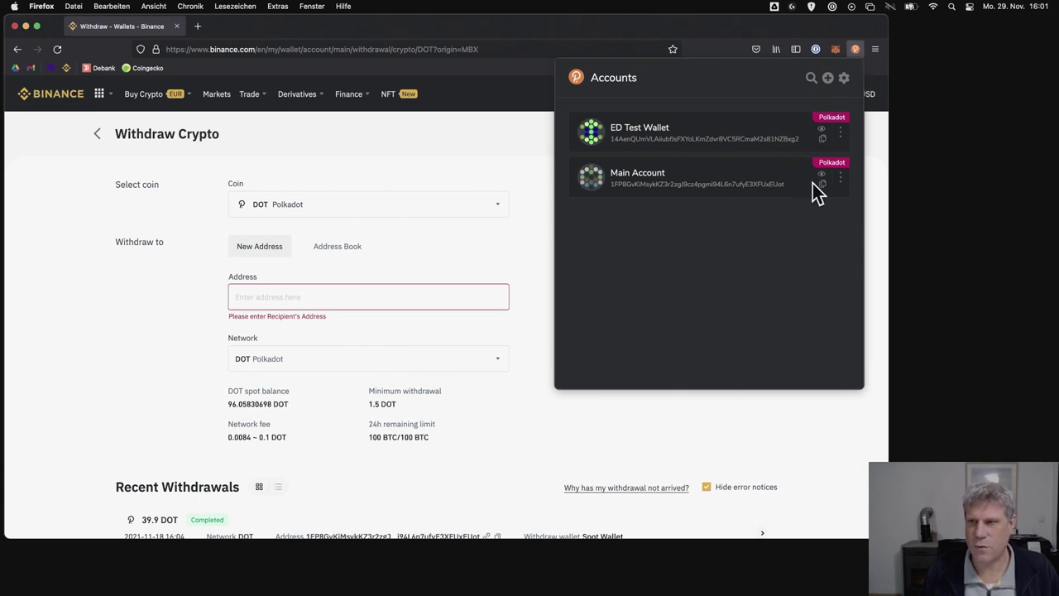
left_click(840, 180)
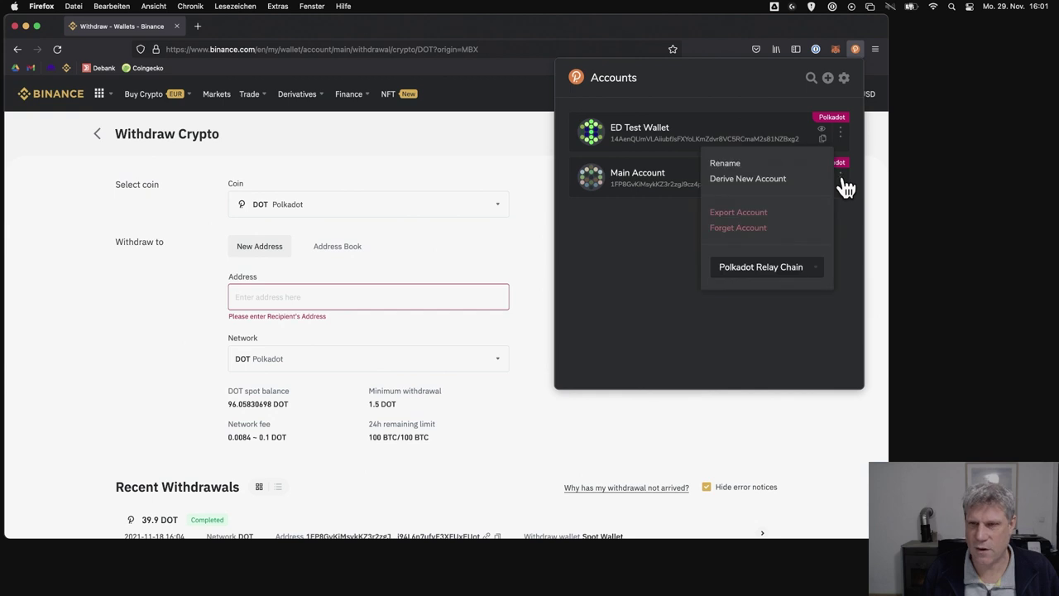
left_click(787, 268)
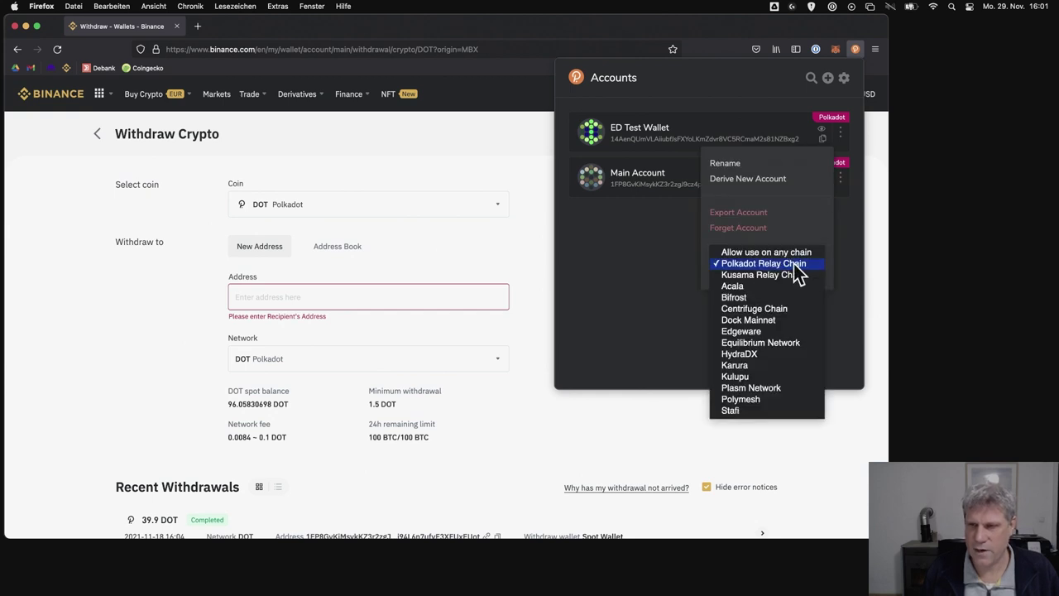
left_click(796, 269)
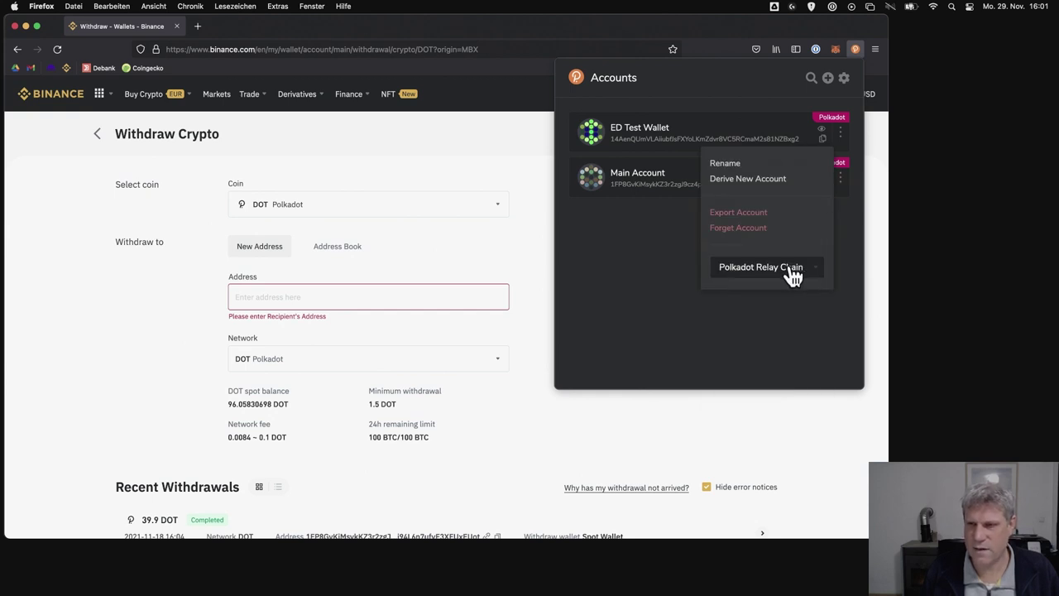
left_click(763, 314)
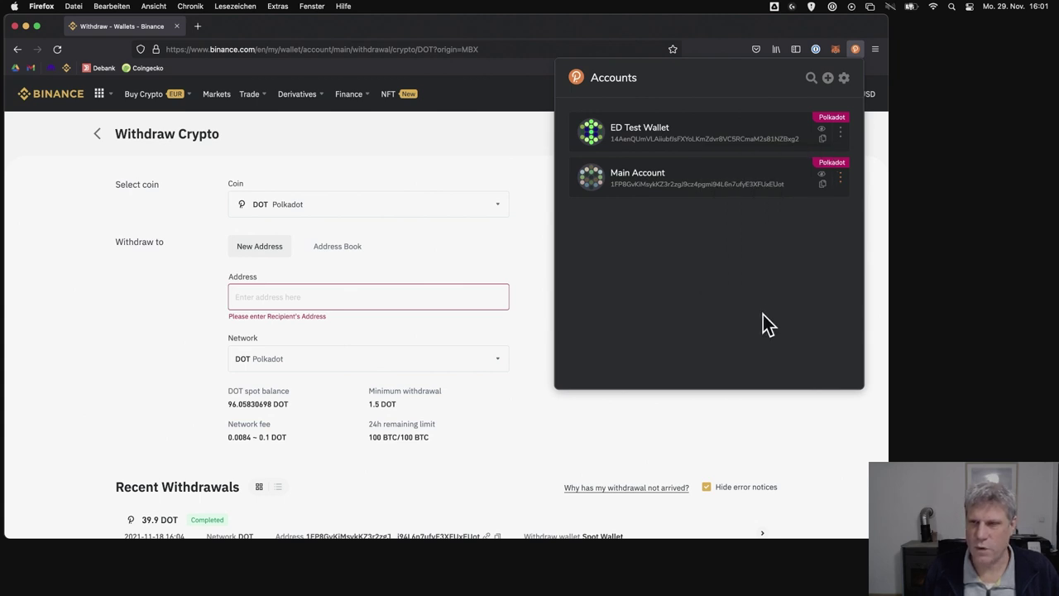
Copy the Main Account's wallet address and paste it as the recipient address of the DOT withdrawal.
left_click(823, 185)
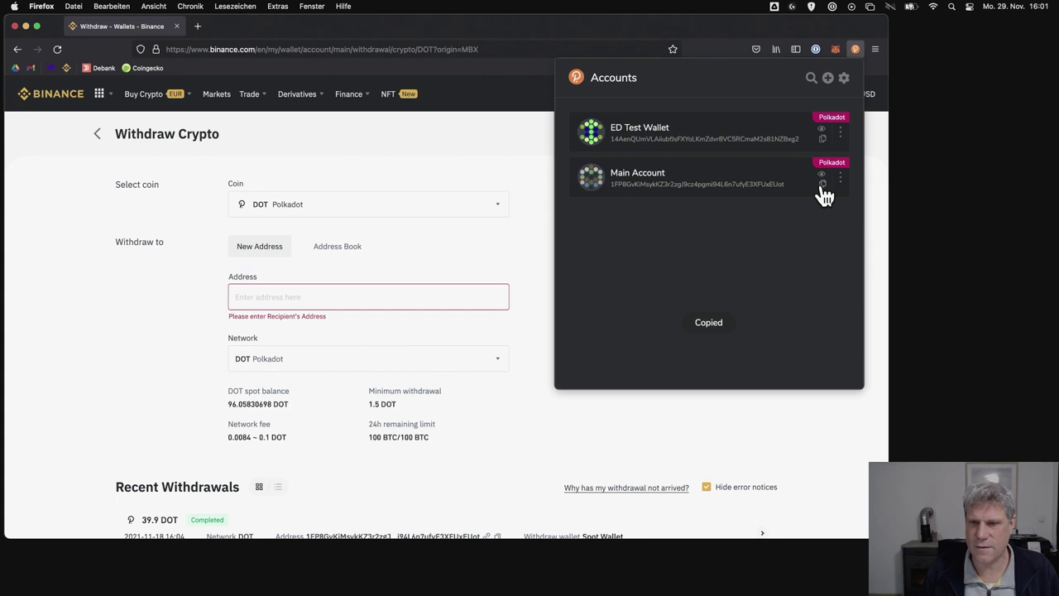
left_click(487, 296)
key("super+v")
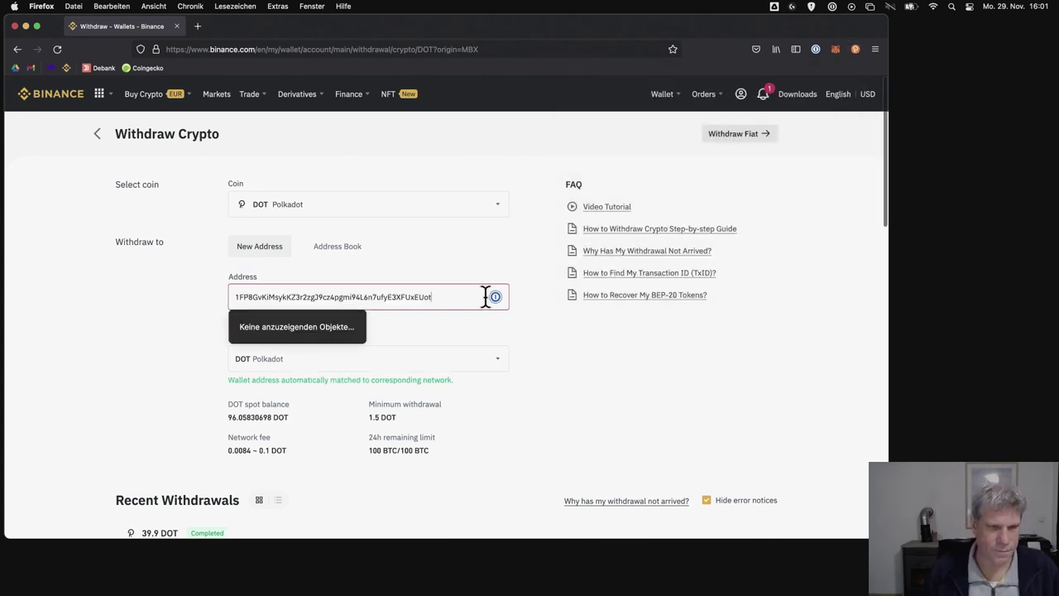
left_click(553, 347)
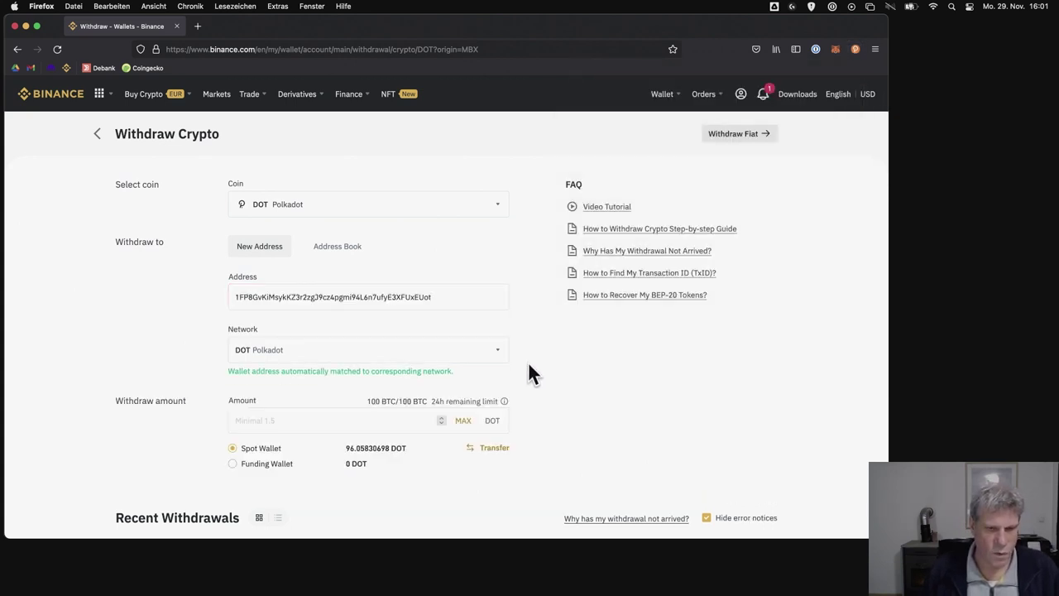
Set the withdrawal amount to 60 DOT and submit the withdrawal.
left_click(388, 422)
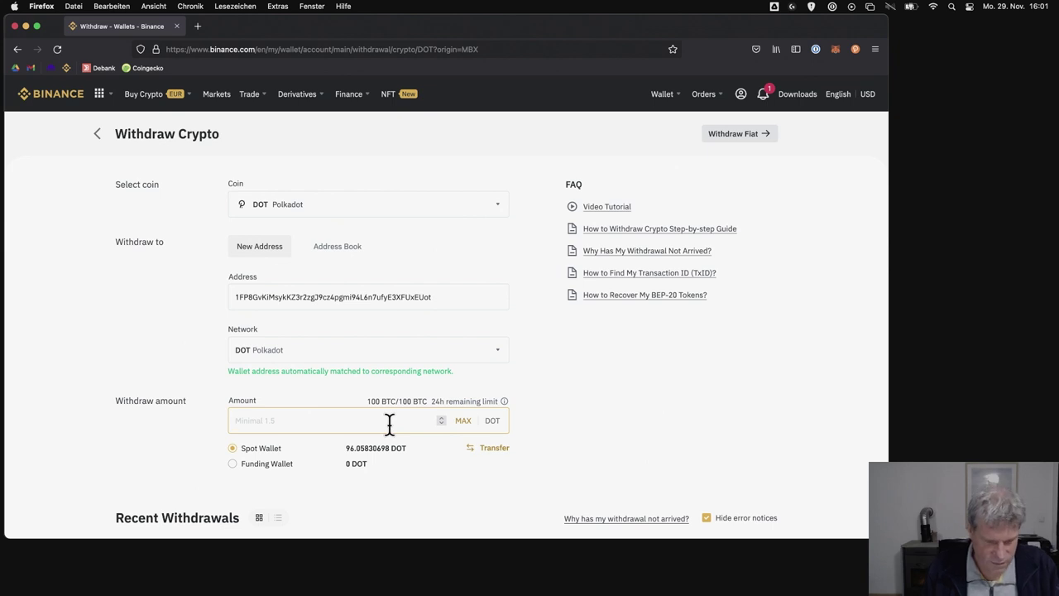
type("60")
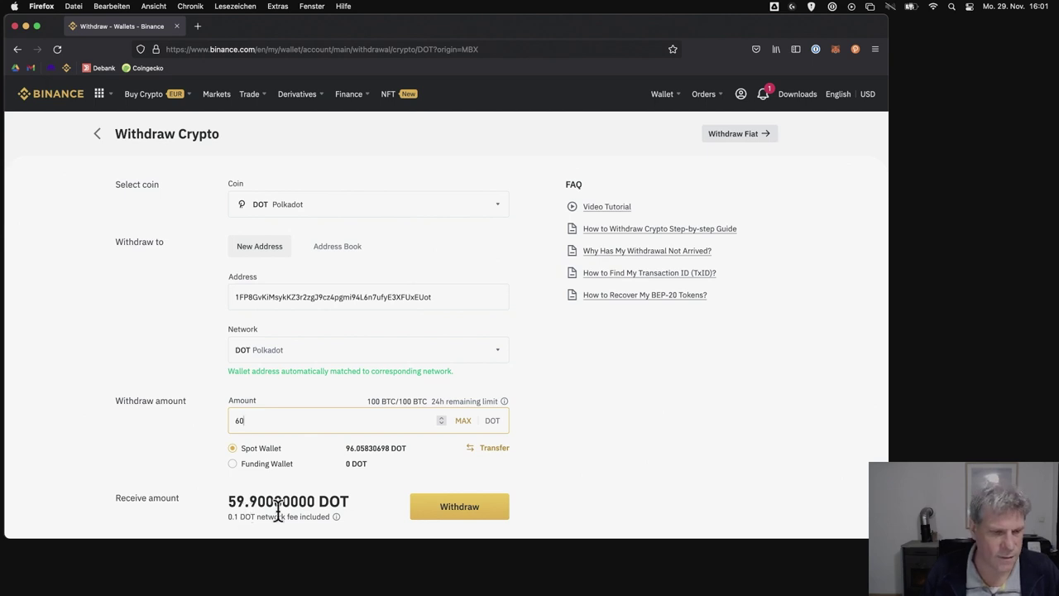
left_click(457, 507)
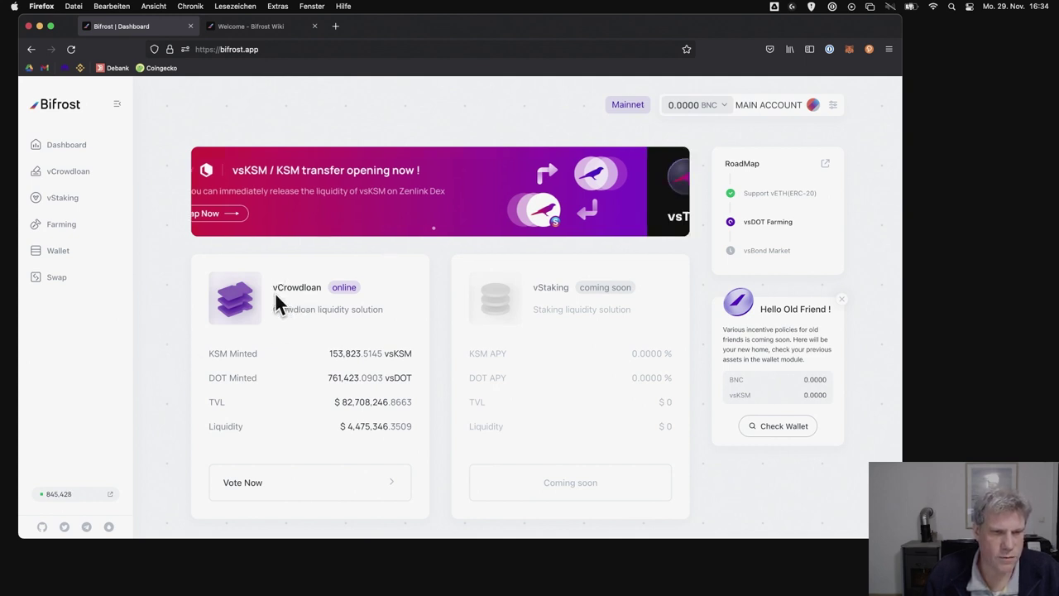
left_click_drag(271, 290, 303, 287)
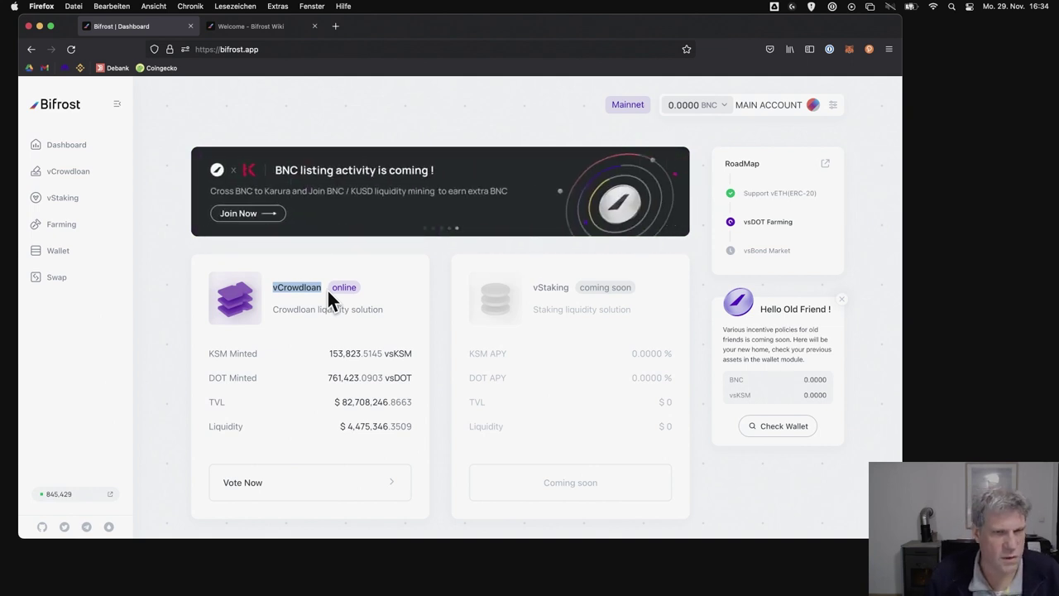
left_click(269, 291)
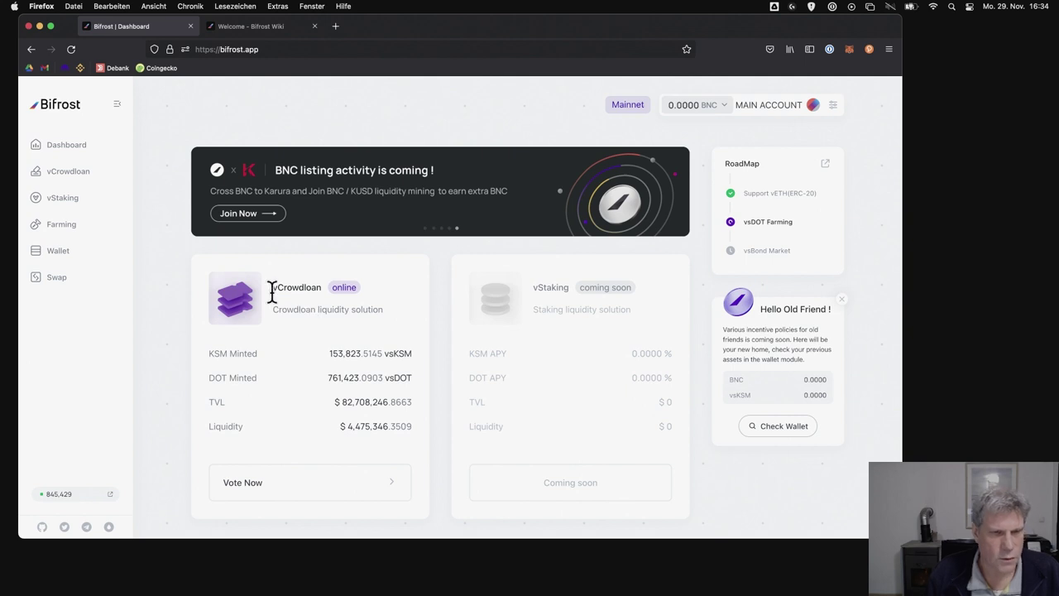
left_click_drag(272, 292, 320, 293)
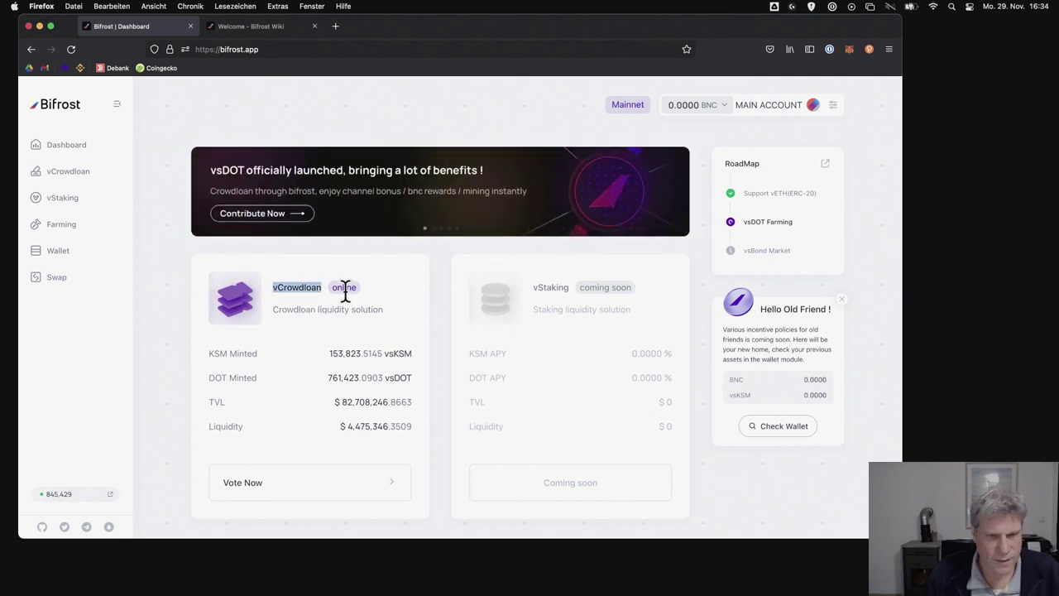
left_click(298, 305)
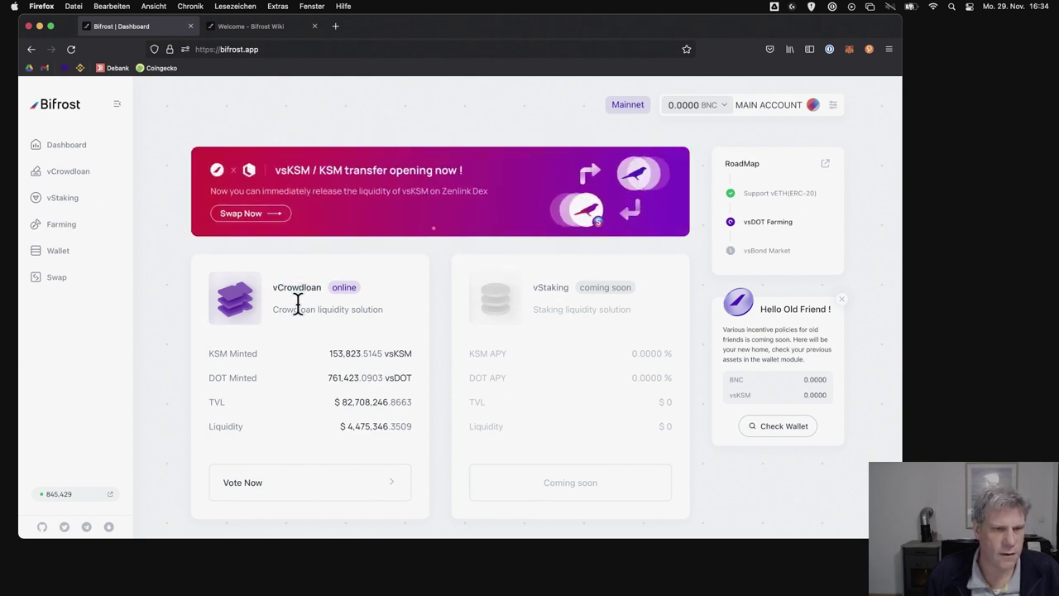
Open Bifrost's vCrowdloan page and compare the KSM and DOT slot auctions, including own contributions and top bids for DOT.
left_click(80, 178)
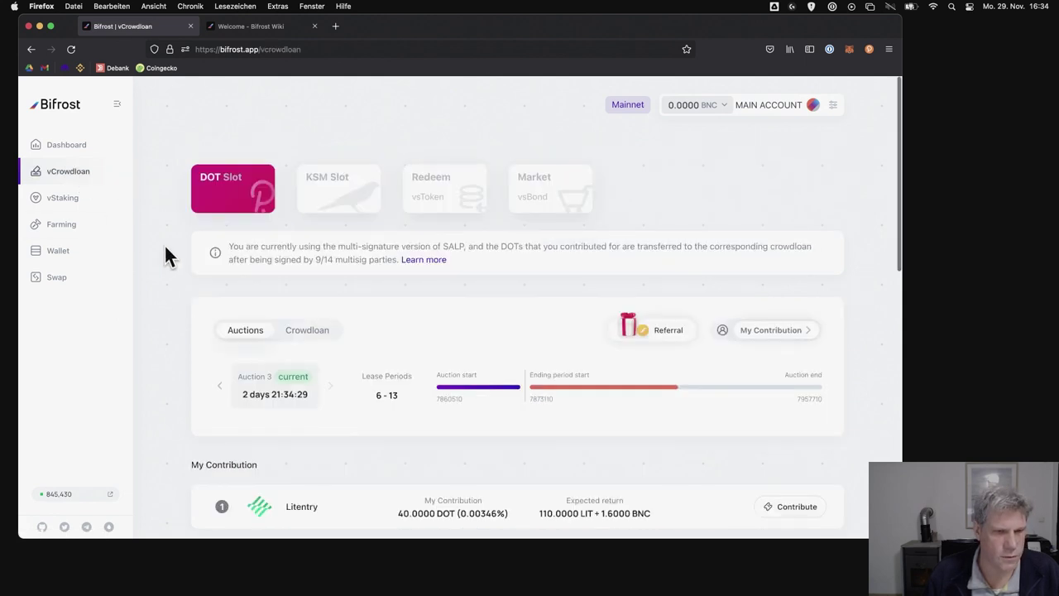
left_click(353, 190)
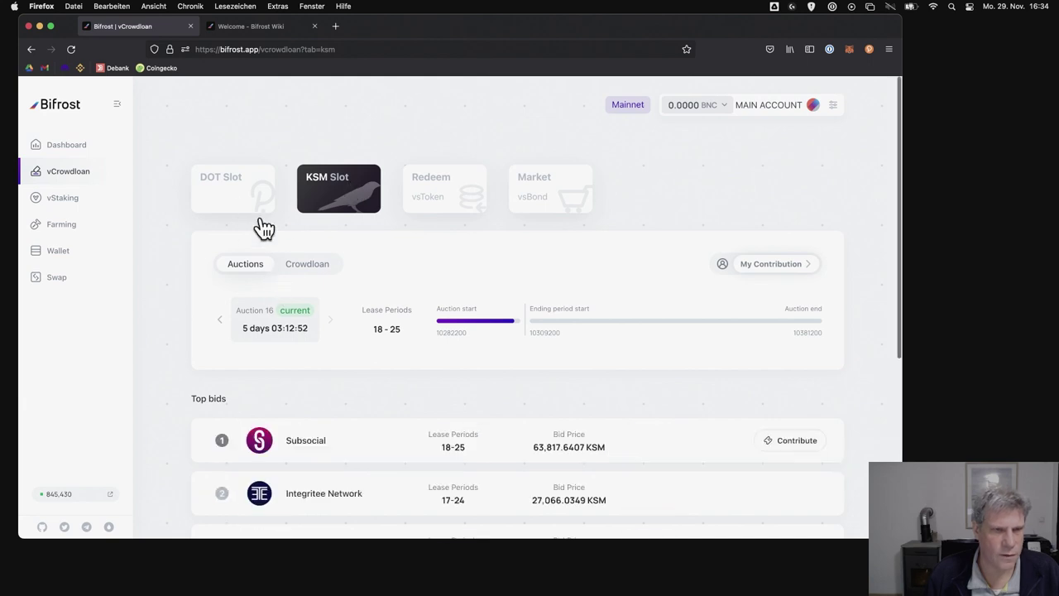
left_click(260, 225)
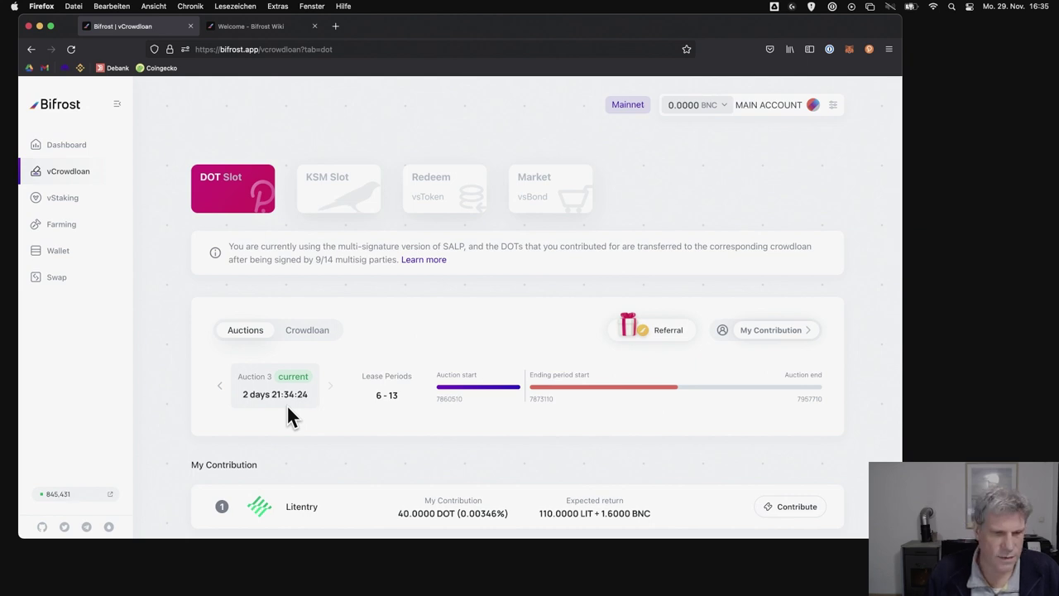
scroll(288, 407, "down", 5)
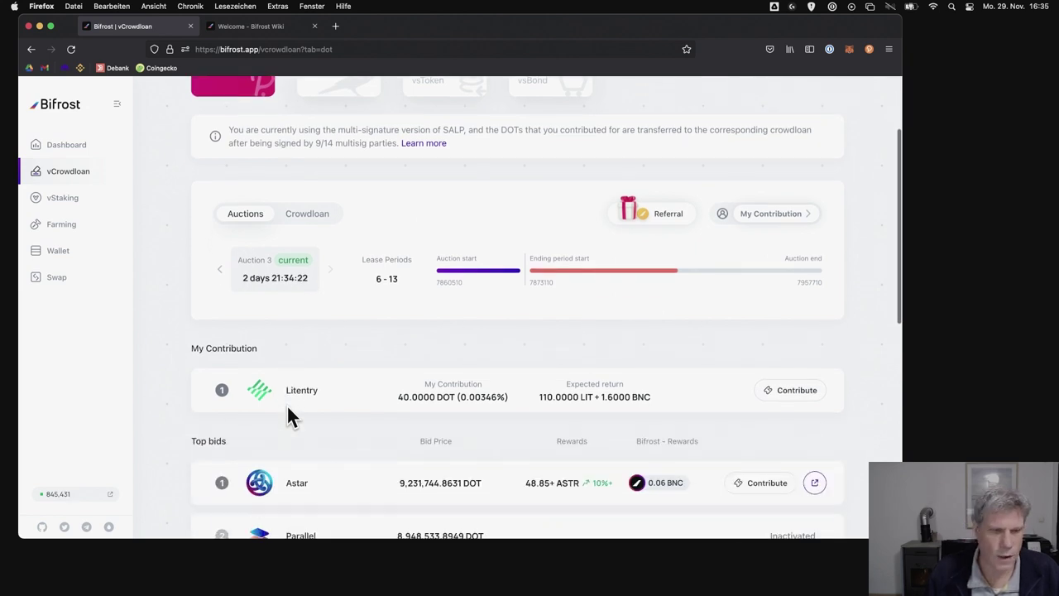
scroll(288, 408, "down", 5)
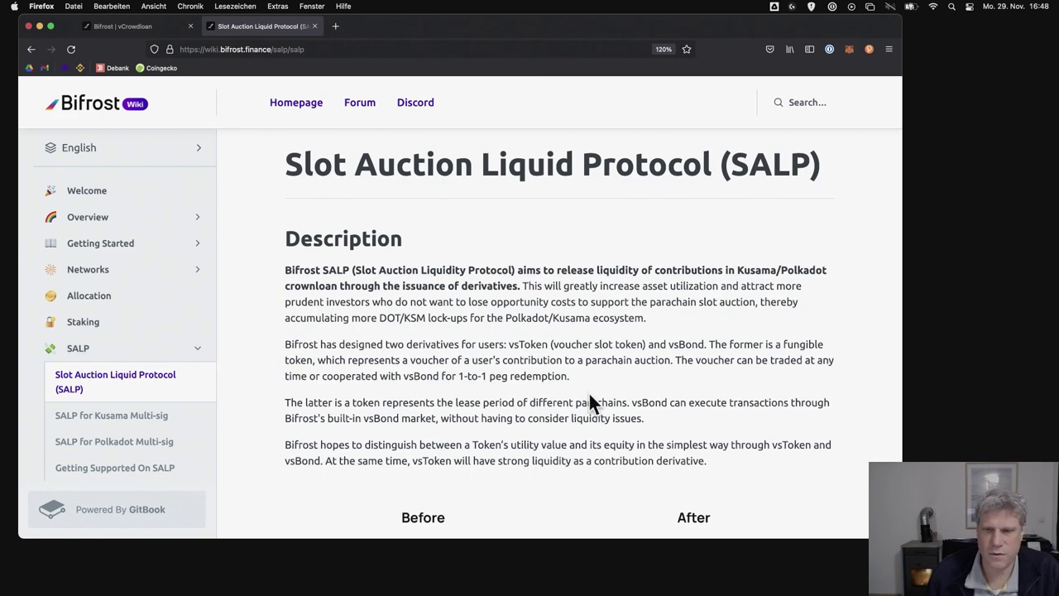
Find the Original Crowdloan Workflow diagram on the Bifrost wiki's SALP page, view it enlarged and close it.
scroll(590, 406, "down", 10)
scroll(583, 438, "down", 15)
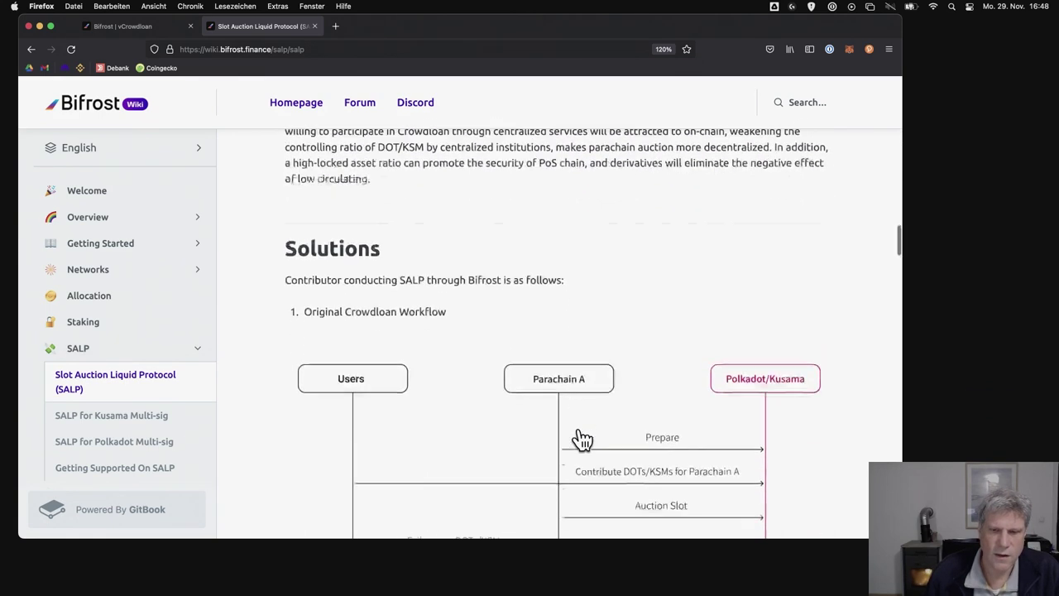
left_click(582, 439)
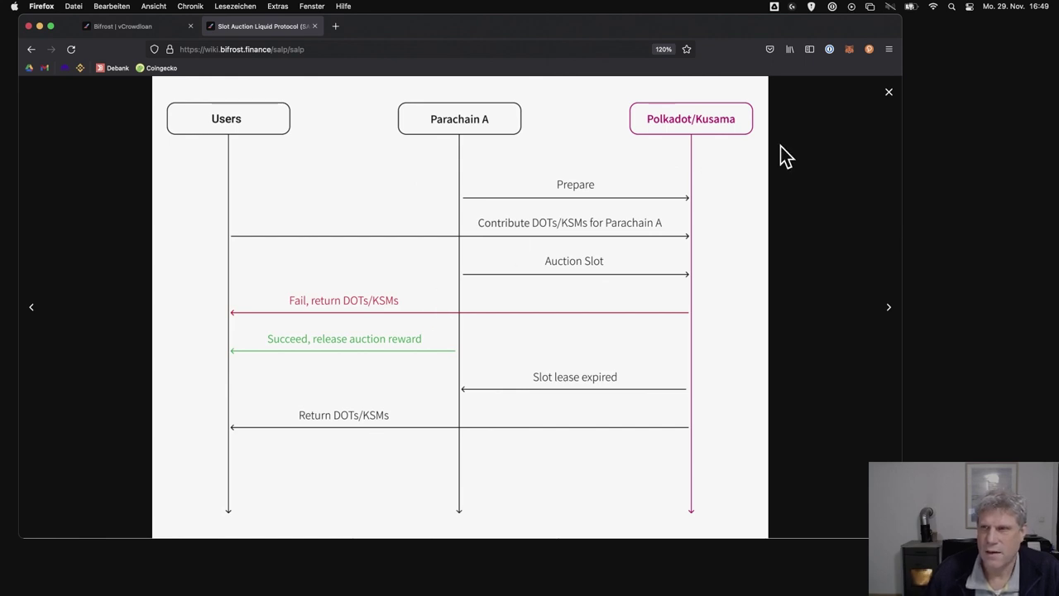
left_click(887, 92)
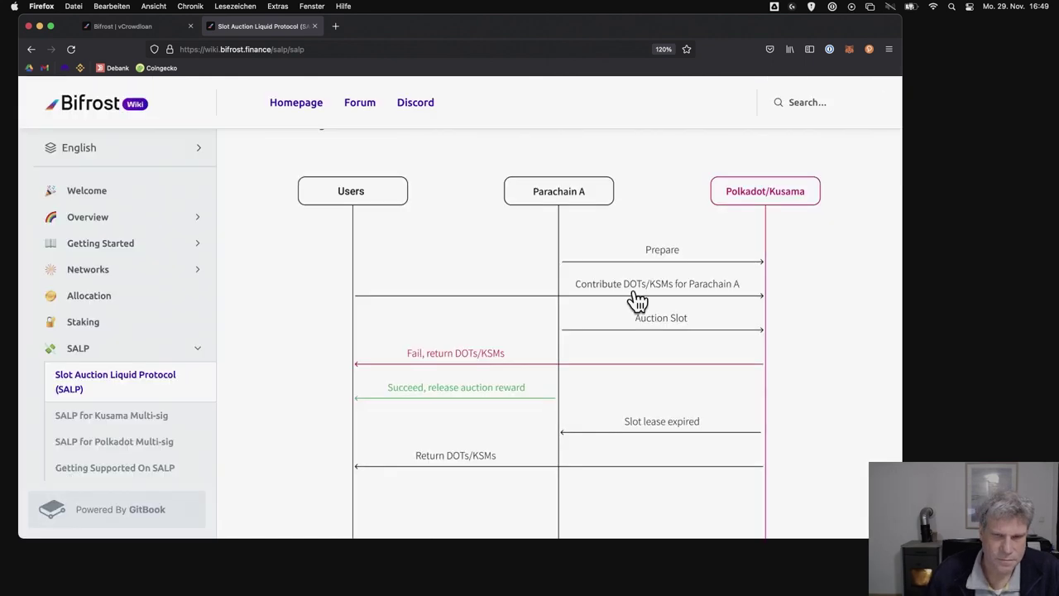
View the enlarged SALP diagram of the crowdloan workflow through Bifrost and close it.
scroll(579, 362, "down", 10)
left_click(581, 362)
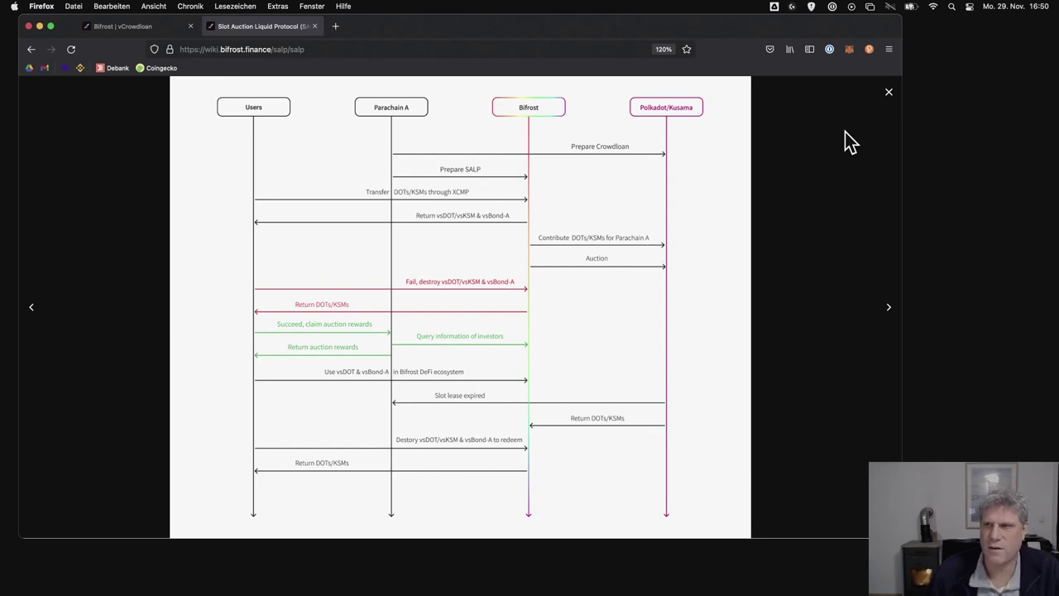
left_click(891, 102)
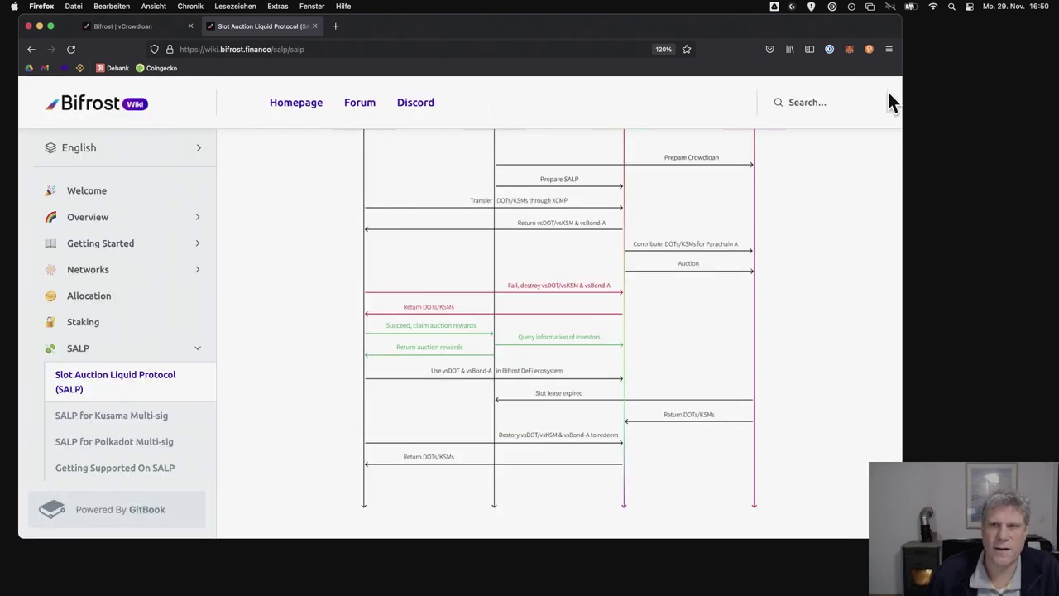
mouse_move(594, 589)
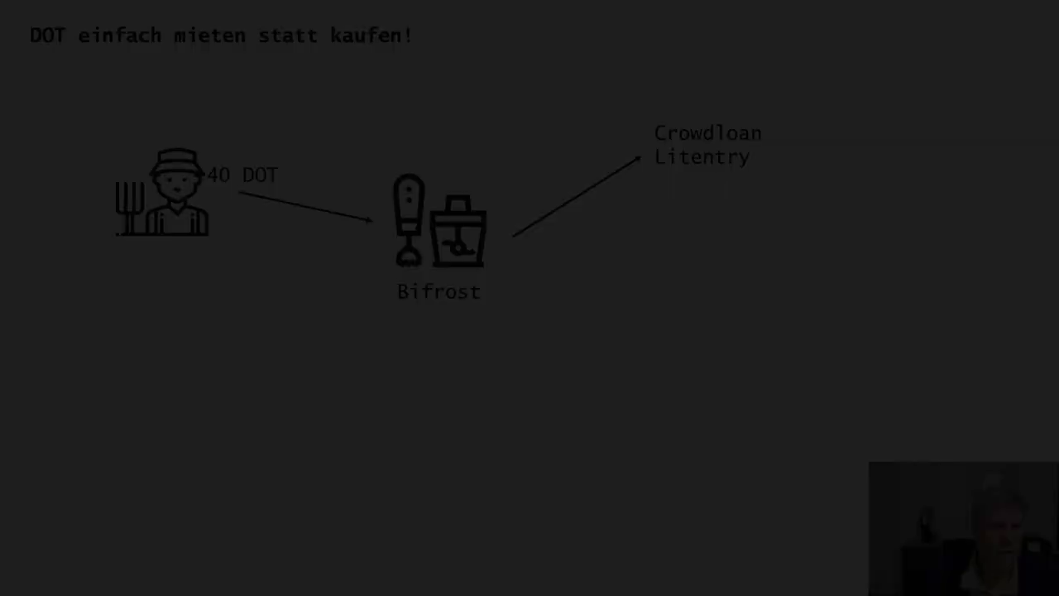
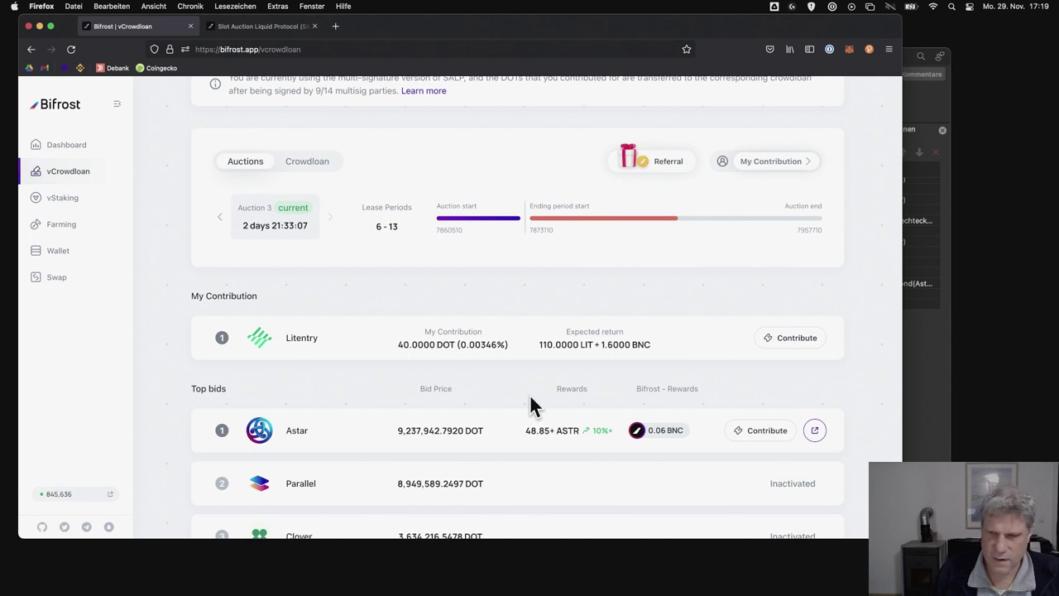
Start a contribution of 40 DOT to the Astar crowdloan without a referral address and continue to the settlement confirmation.
left_click(755, 431)
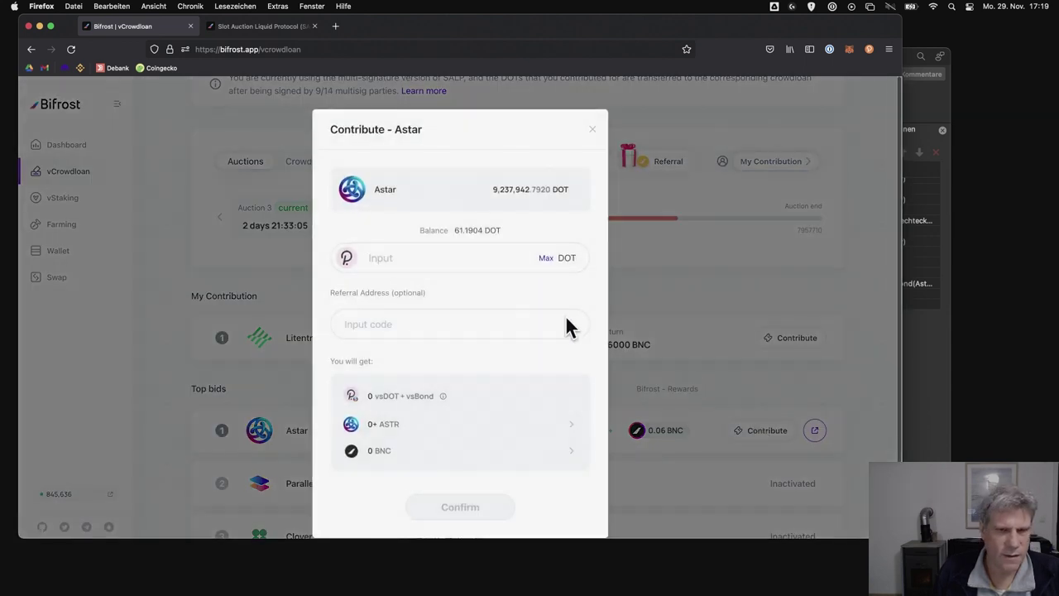
left_click(463, 260)
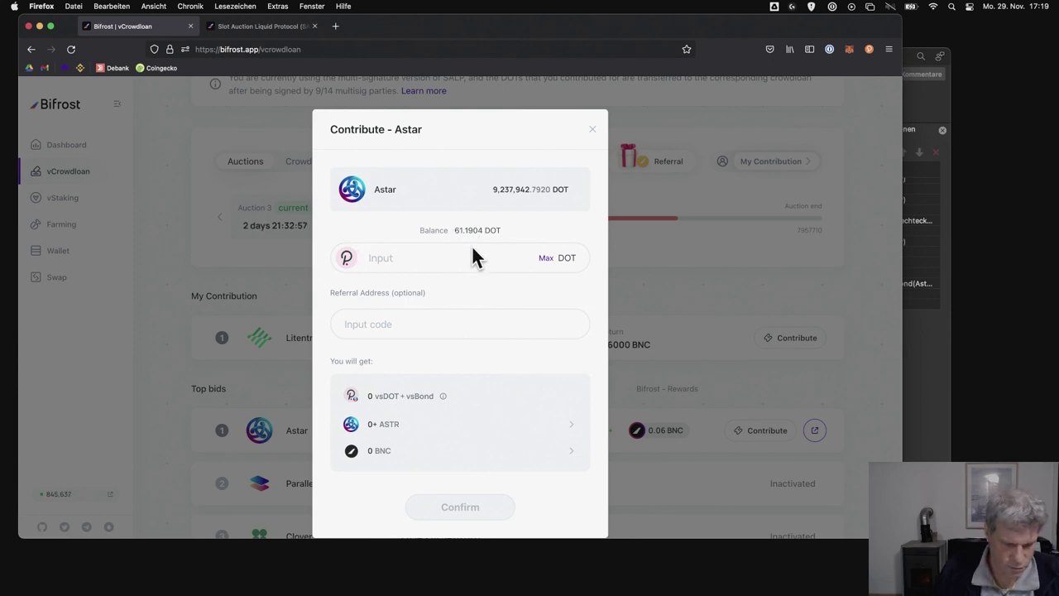
type("40")
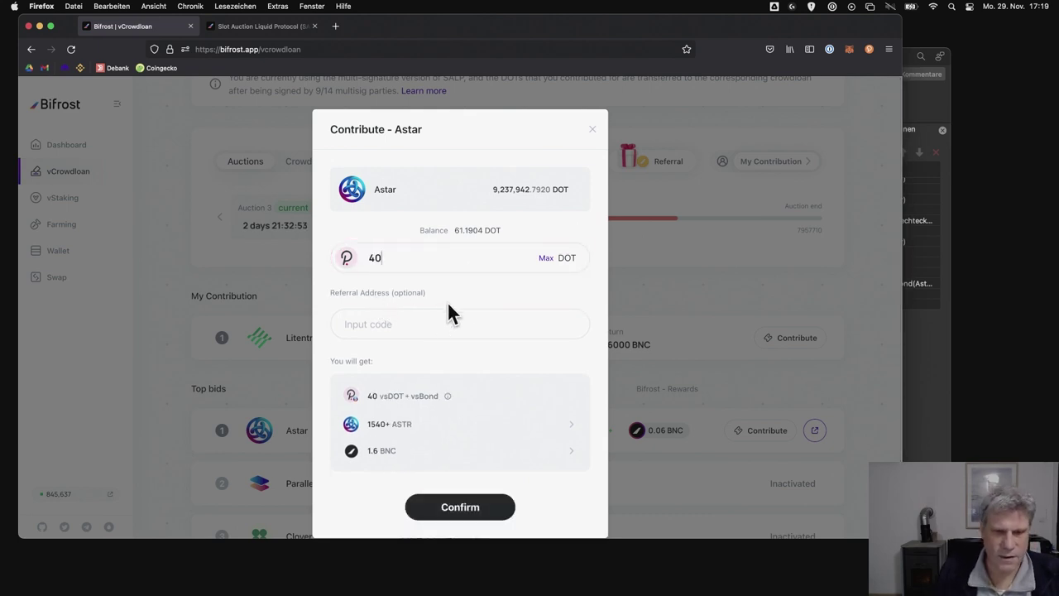
scroll(447, 304, "down", 2)
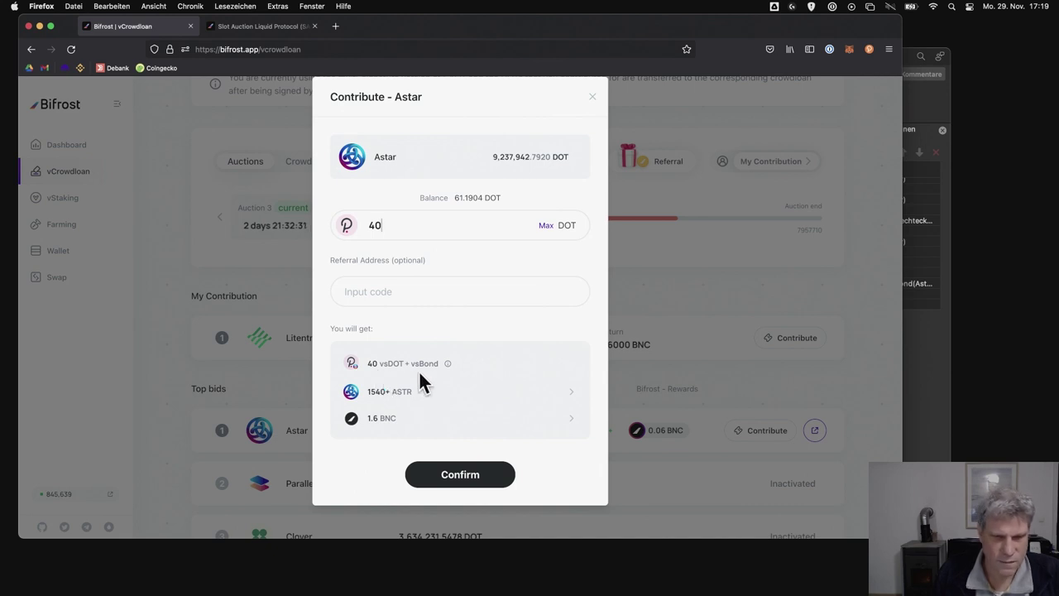
left_click(460, 478)
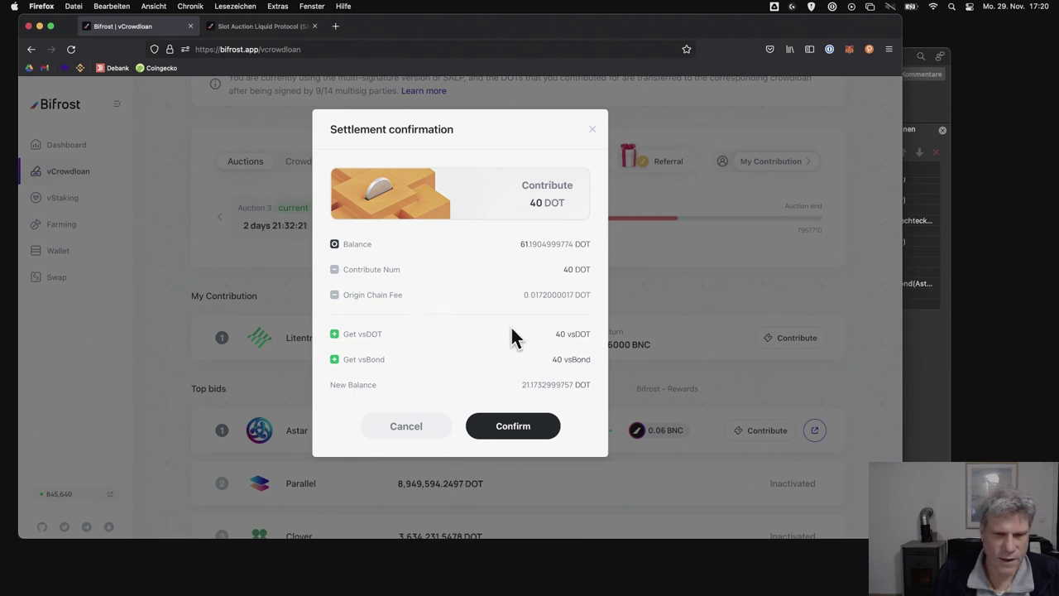
Confirm the settlement and sign the transaction with the account password, having it remembered for the next 15 minutes.
left_click(513, 428)
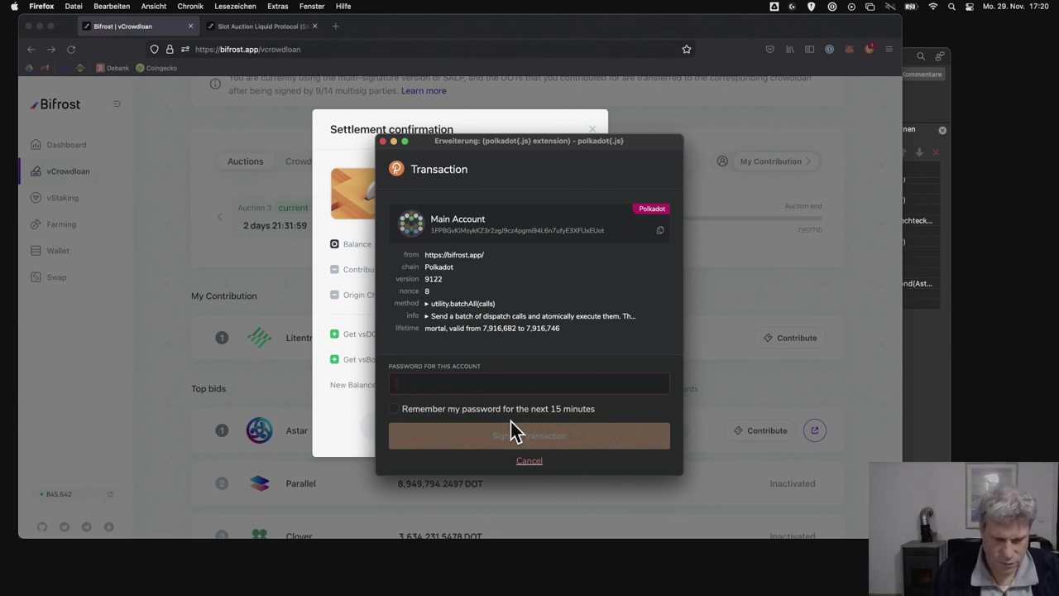
type("*************")
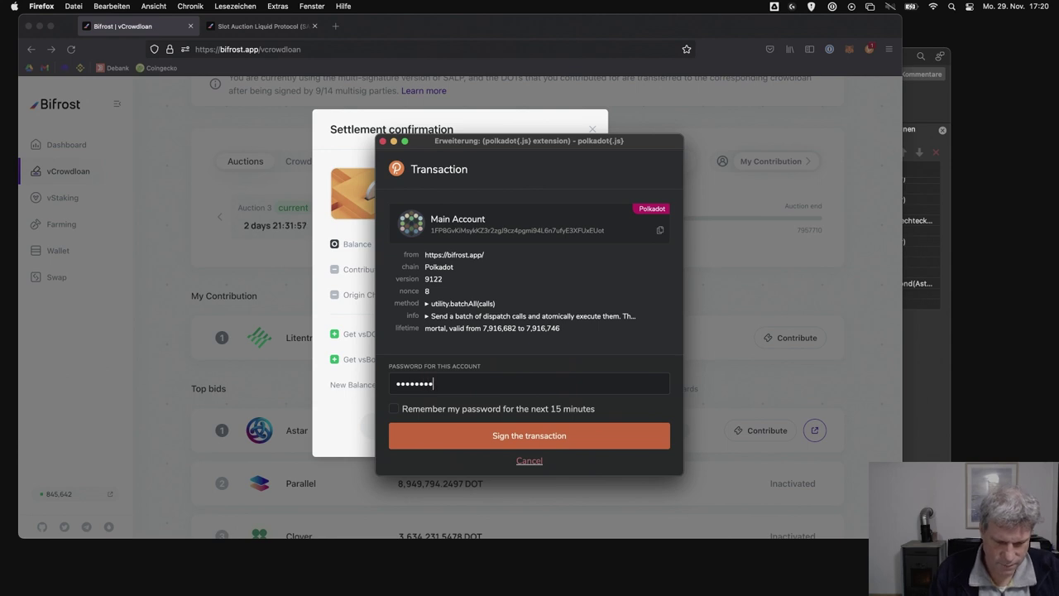
left_click(518, 410)
left_click(507, 438)
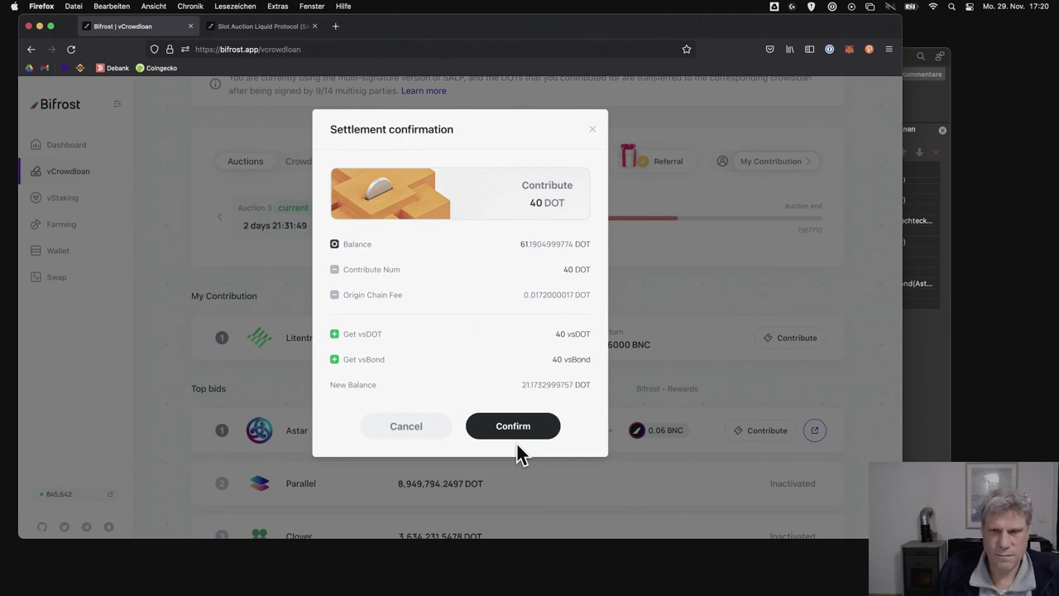
left_click(517, 440)
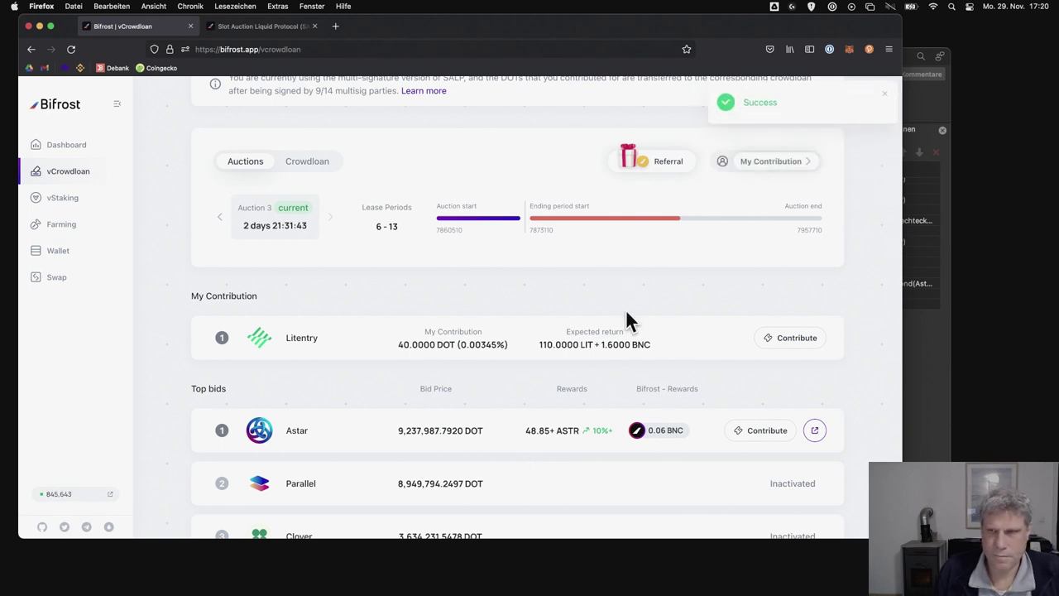
Open the own contribution overview, view the details of the held vsBonds and close them.
scroll(626, 316, "up", 2)
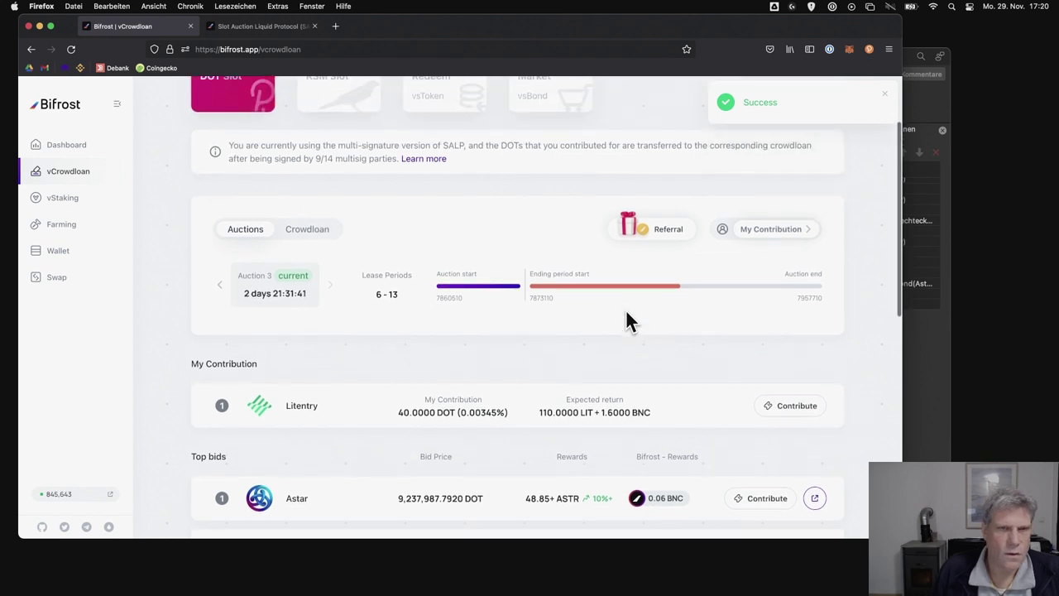
scroll(625, 319, "up", 1)
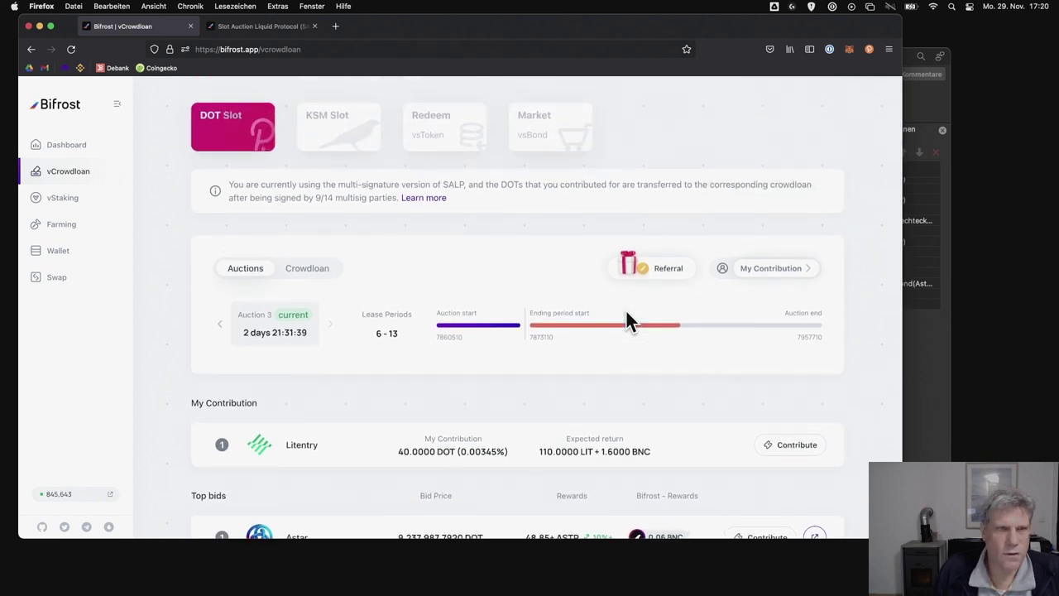
left_click(769, 273)
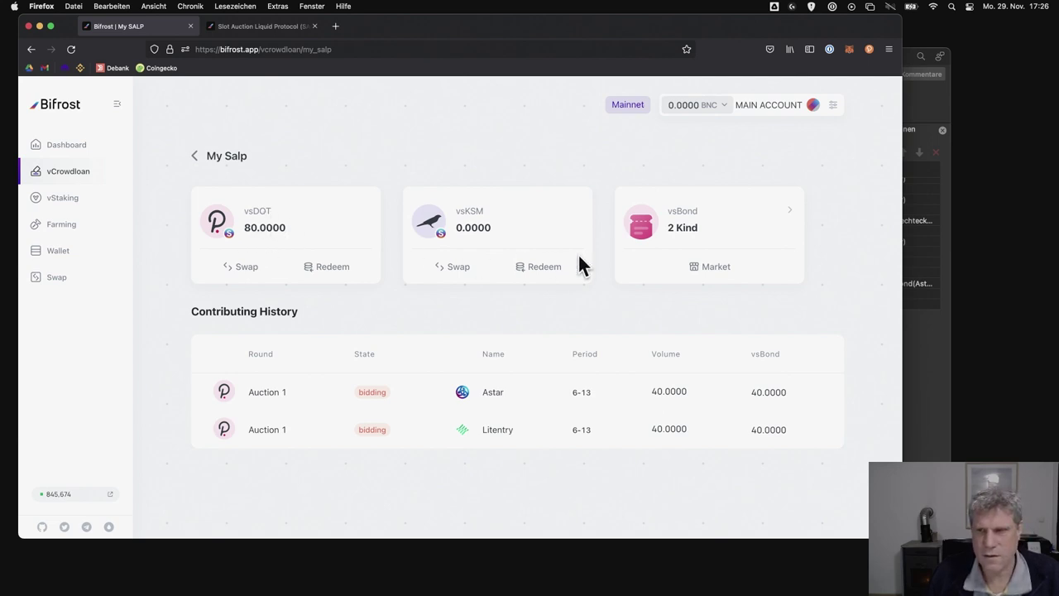
left_click(699, 236)
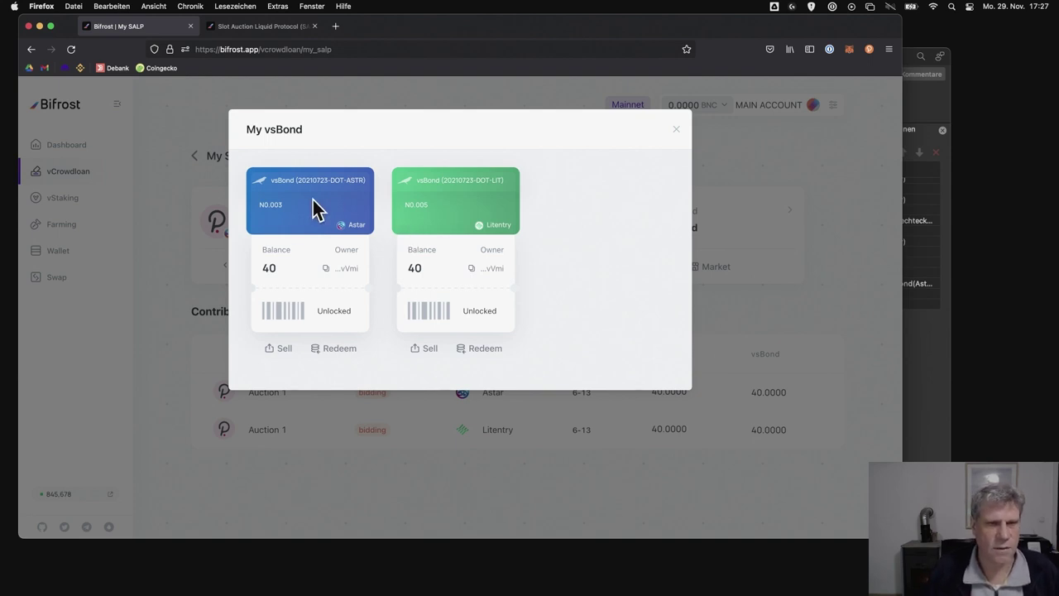
left_click(676, 130)
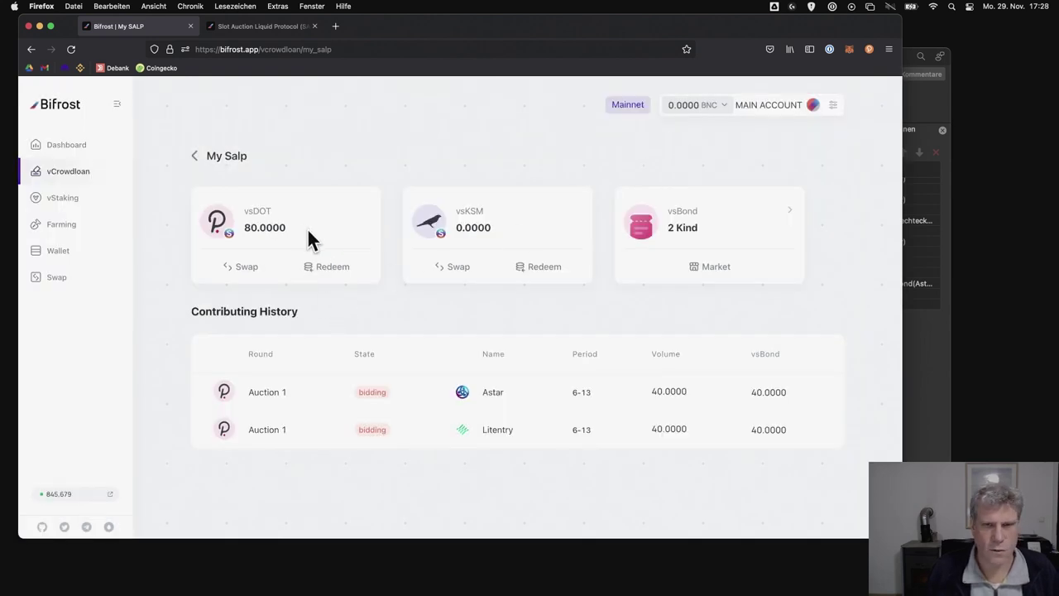